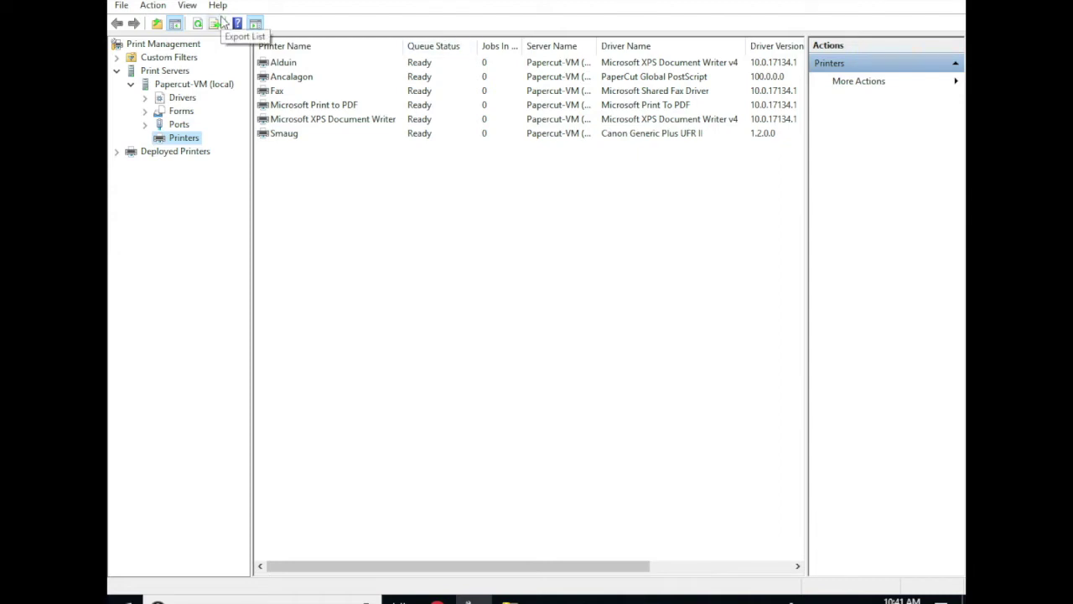
Bring up the options menu for the local Papercut-VM server's Printers node.
right_click(183, 142)
Add a new printer on the existing nul (Local Port) using the PaperCut Global PostScript driver.
click(222, 148)
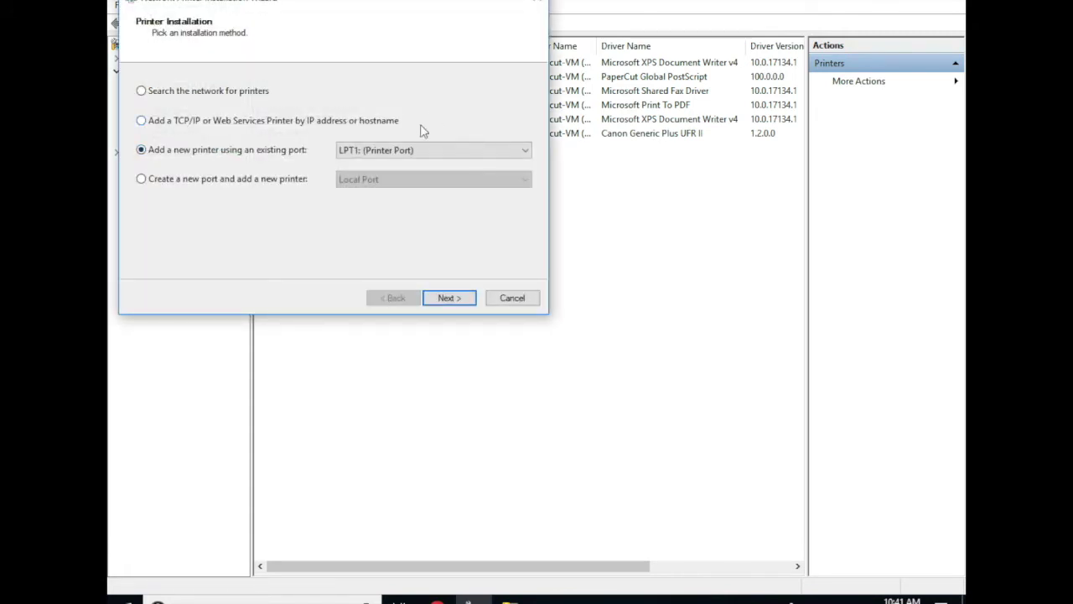
click(407, 153)
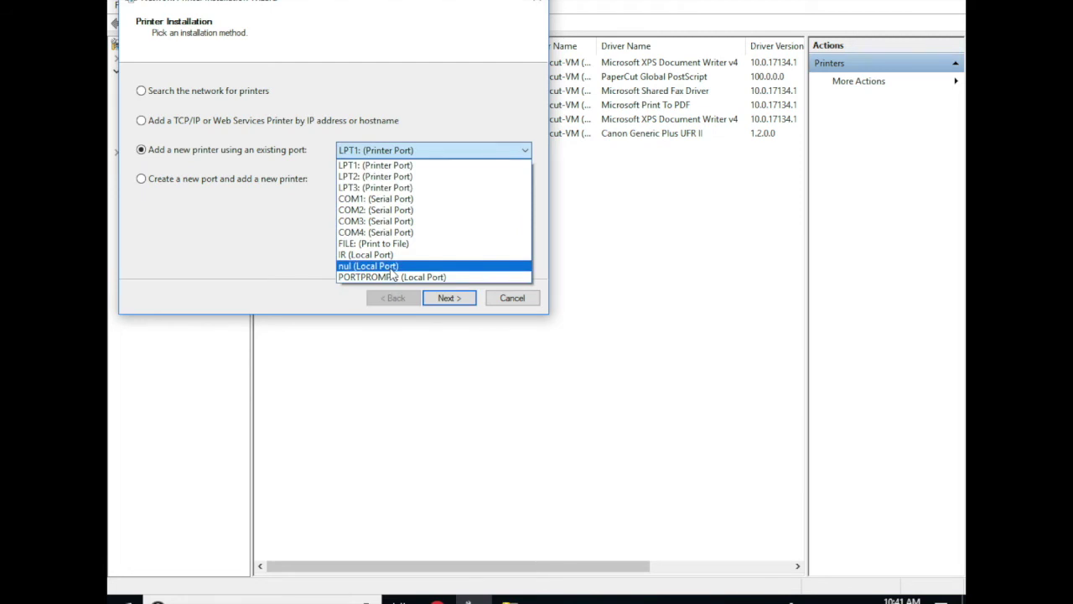
click(391, 268)
click(455, 298)
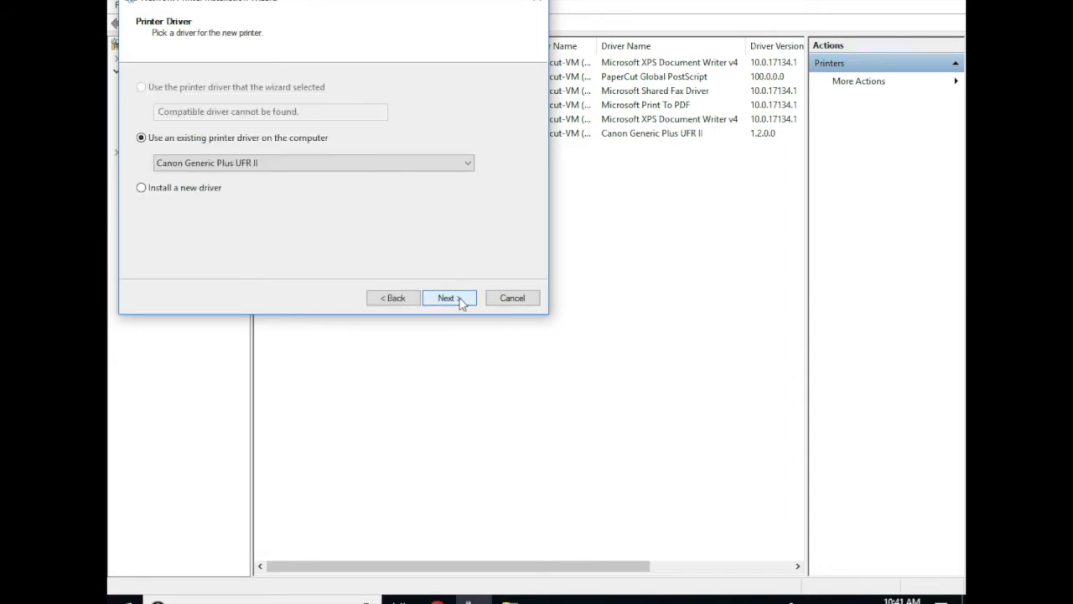
click(335, 163)
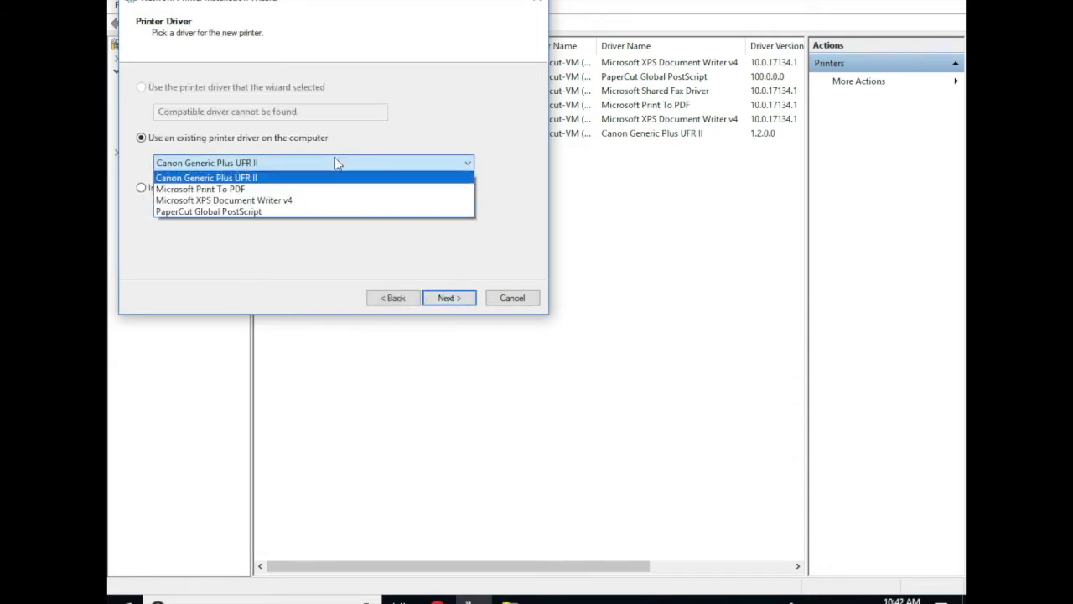
click(282, 213)
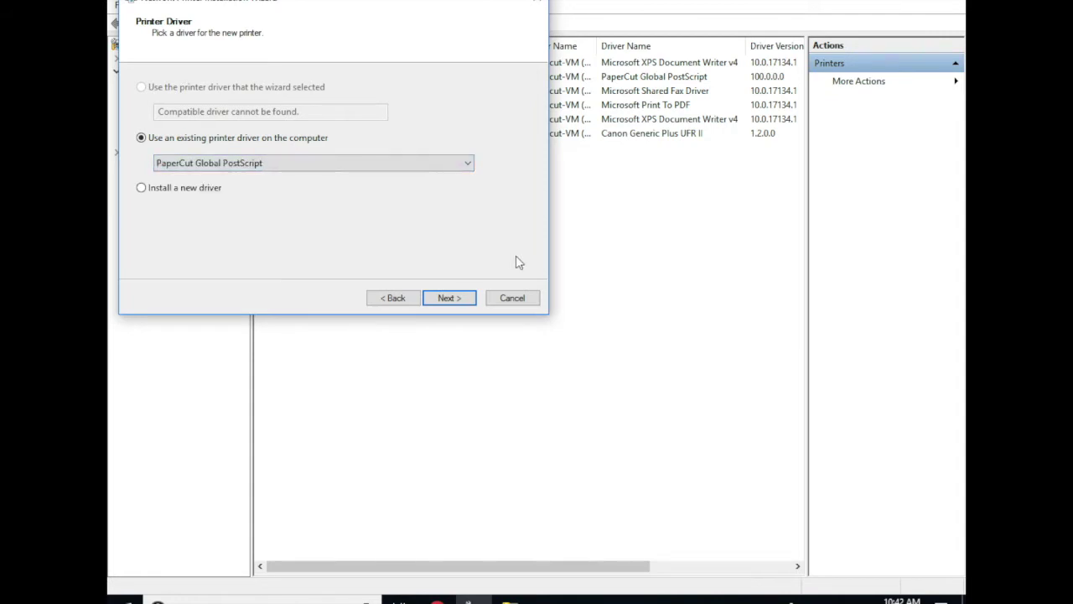
click(449, 298)
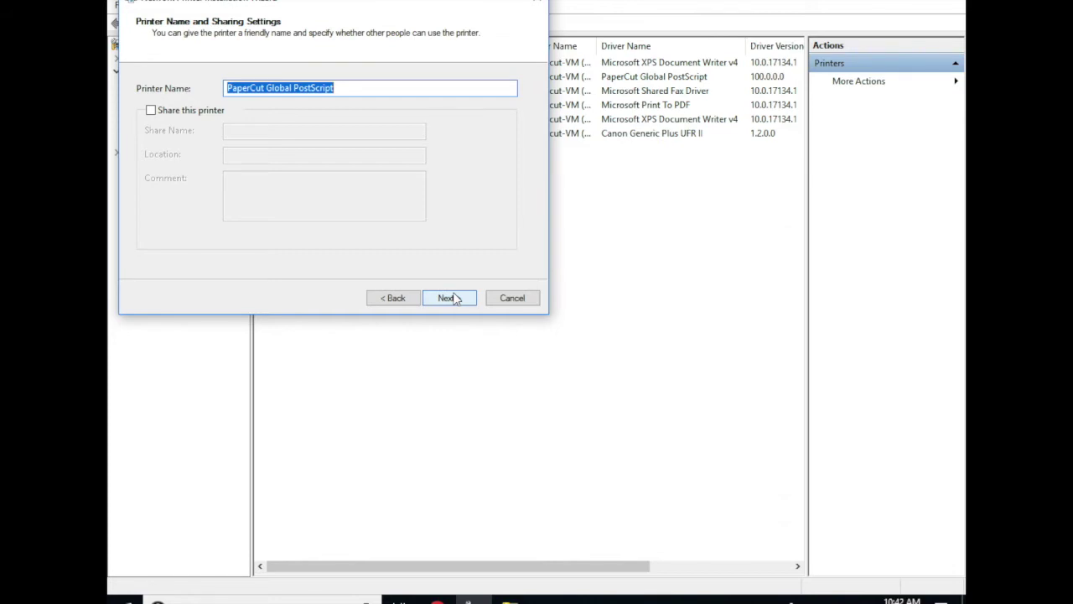
Name the new printer FindMePrinter, install it and close the wizard.
text(Find)
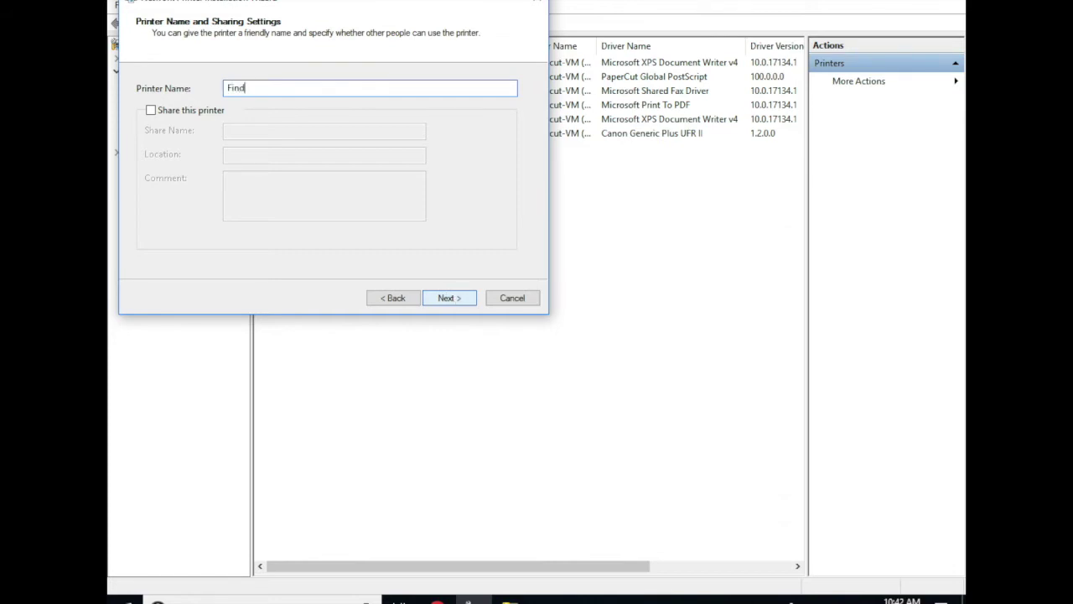
text(MePrinter)
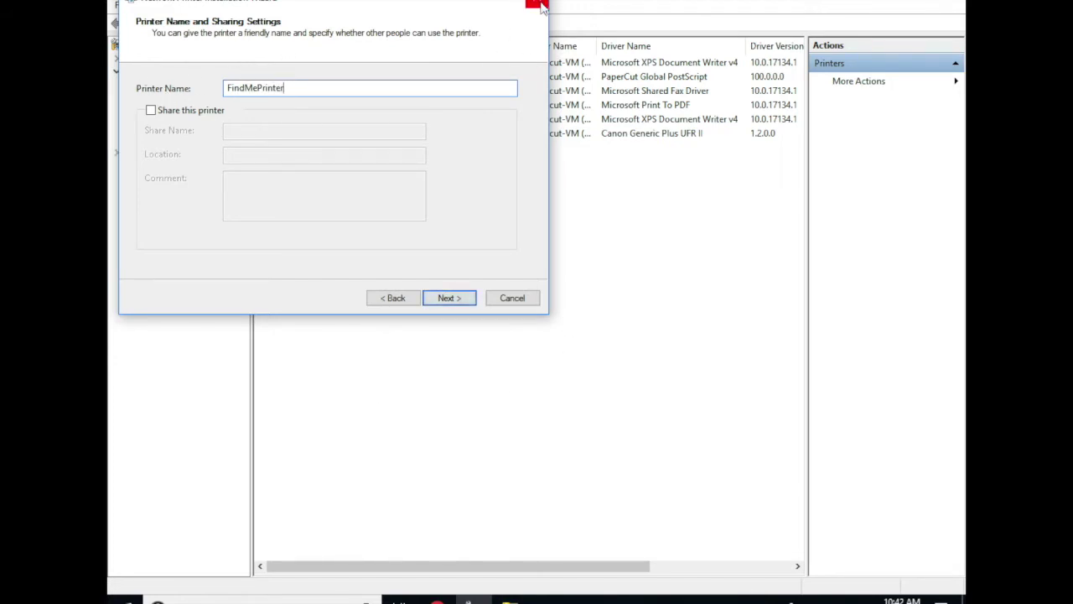
click(445, 301)
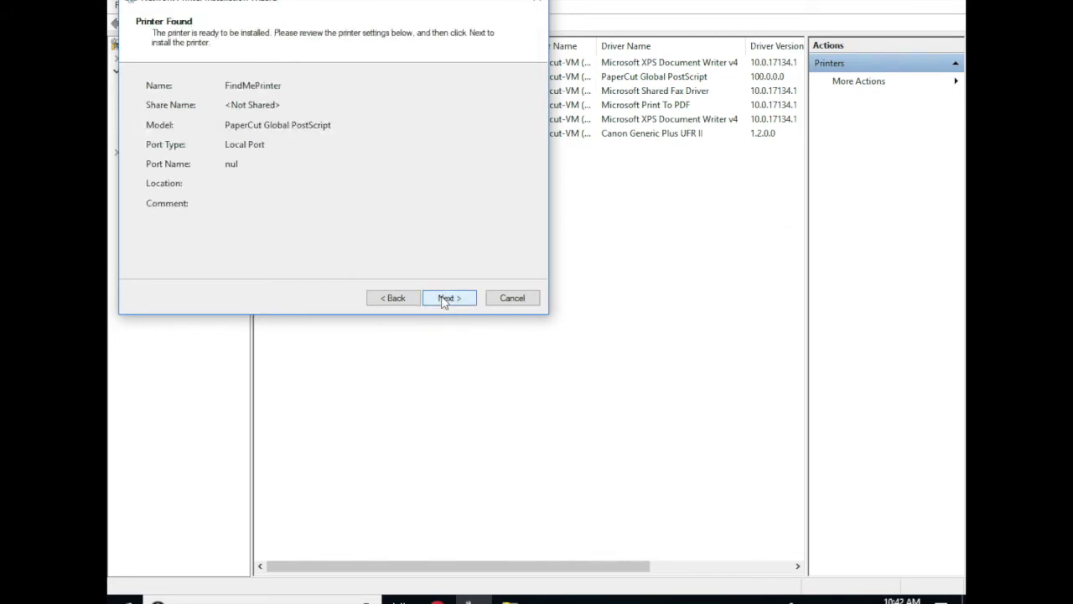
click(444, 300)
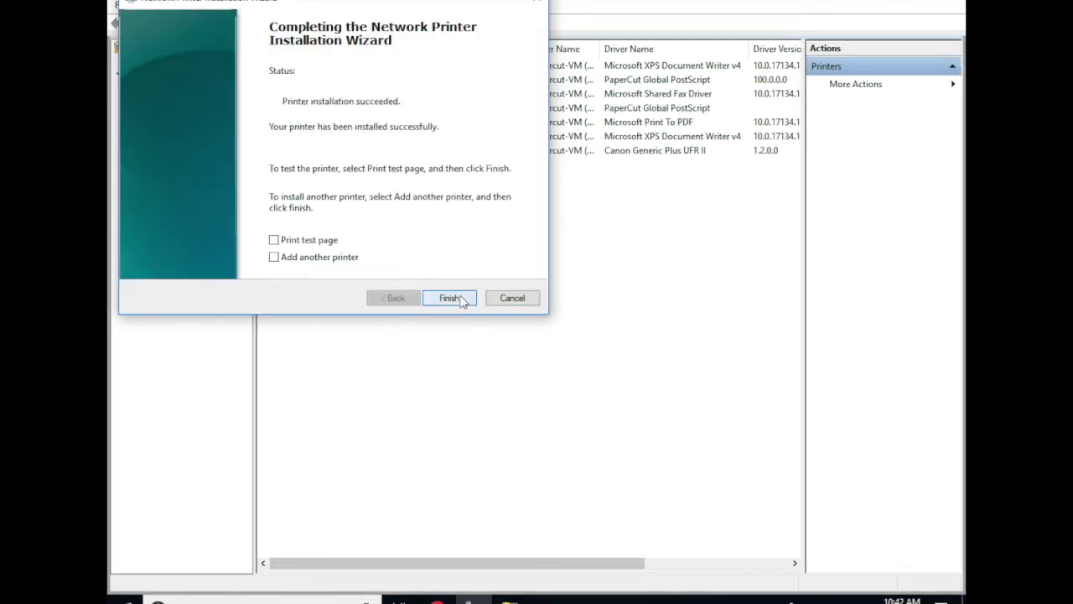
click(451, 298)
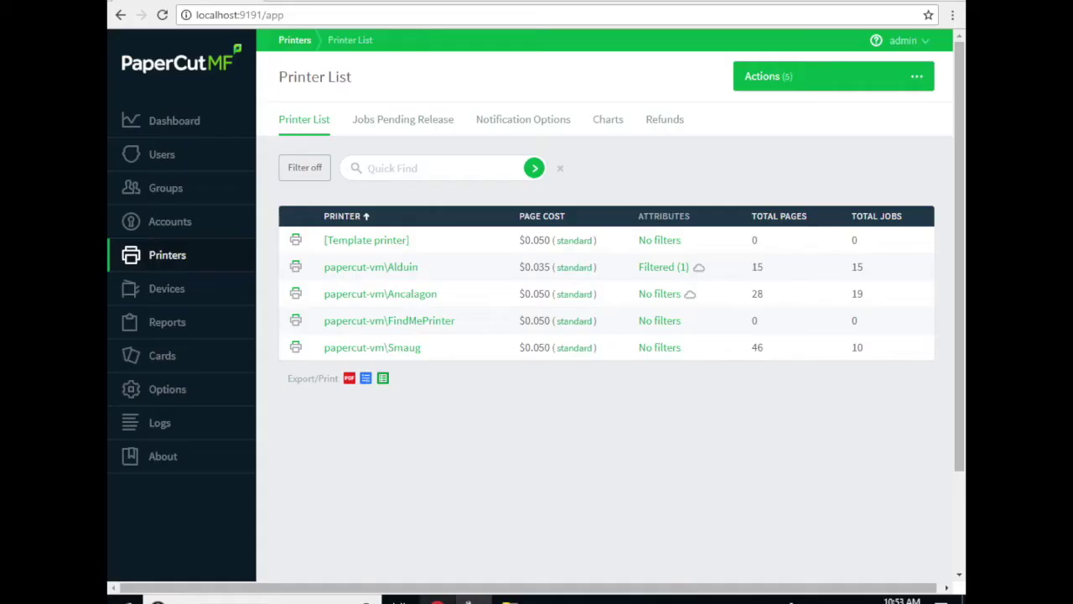
Switch to the PaperCut MF Printer List and open papercut-vm\FindMePrinter's details.
click(437, 600)
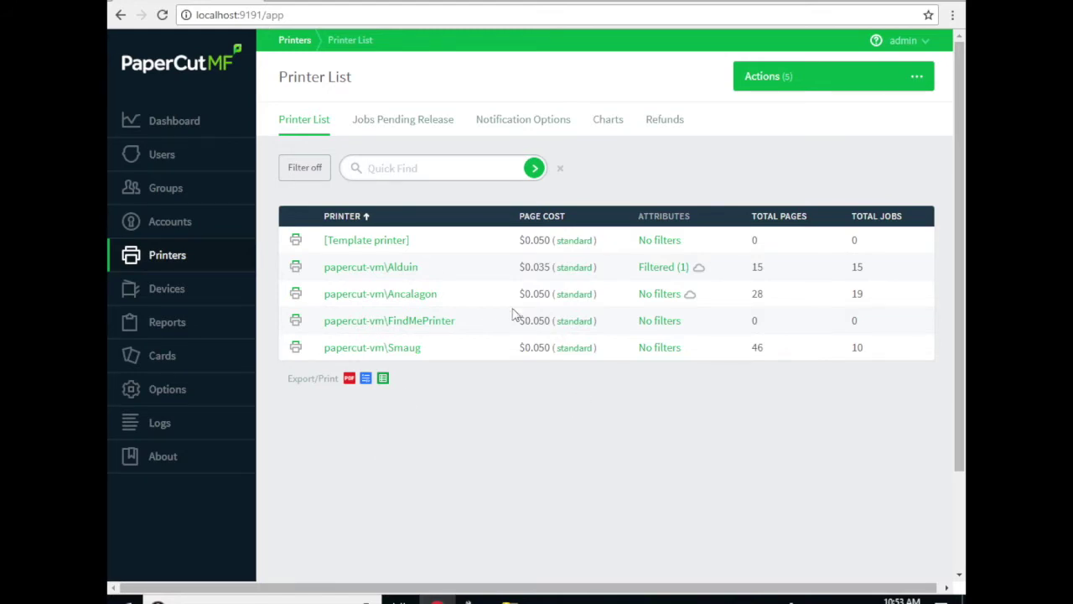
click(354, 327)
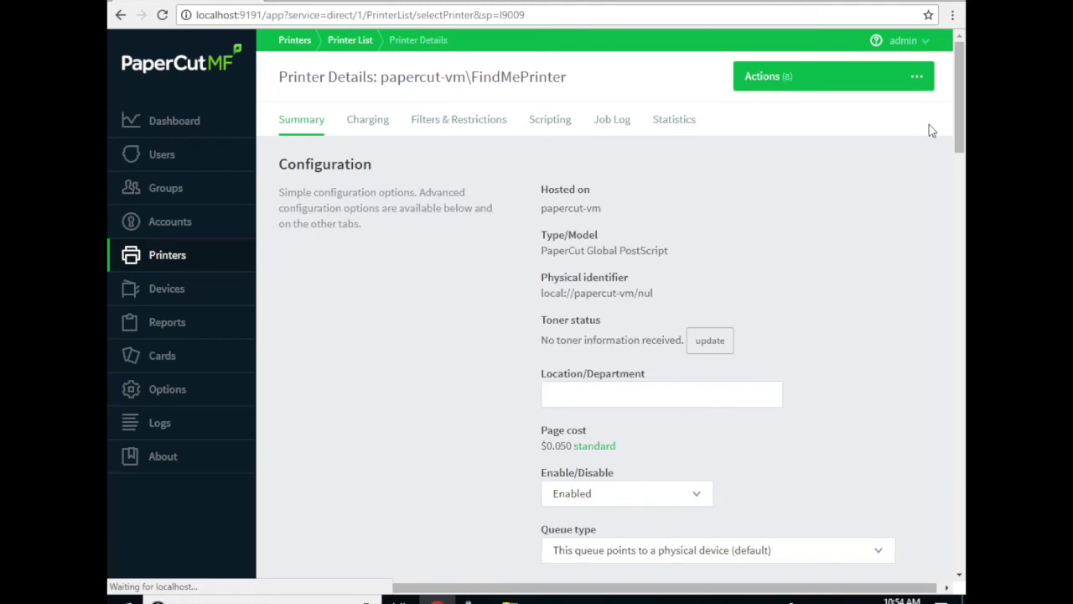
Make FindMePrinter a virtual queue redirecting jobs to Alduin, Ancalagon and Smaug.
drag(962, 100, 948, 141)
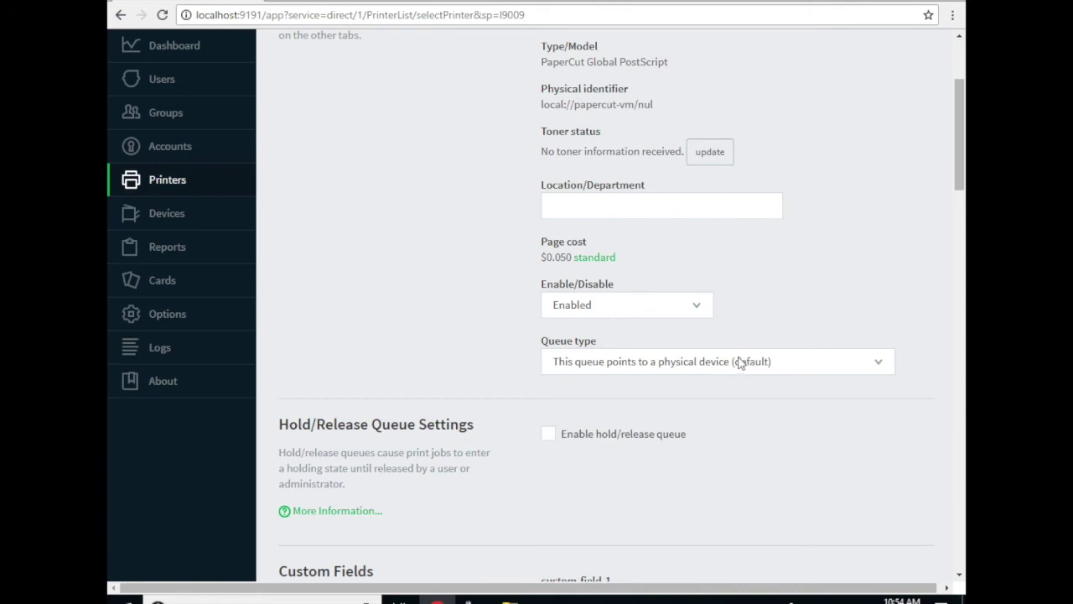
click(743, 361)
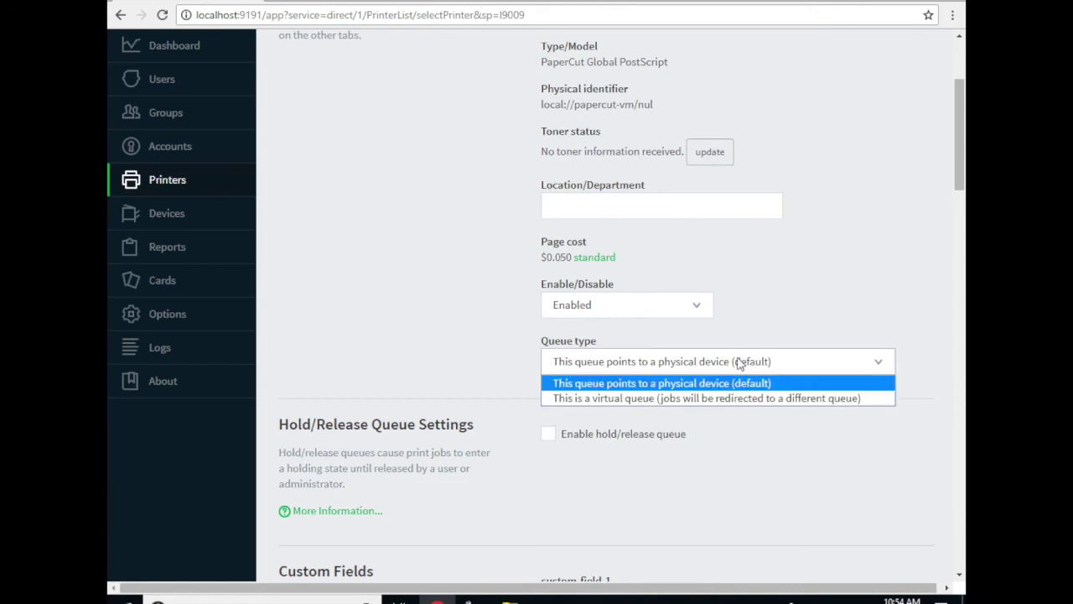
click(695, 399)
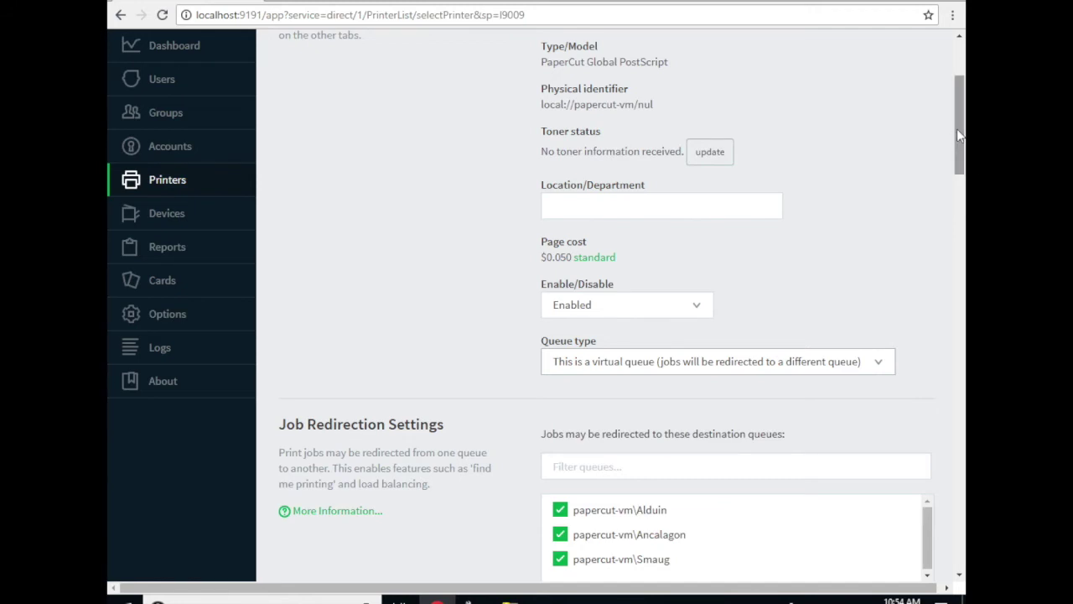
drag(957, 130, 951, 159)
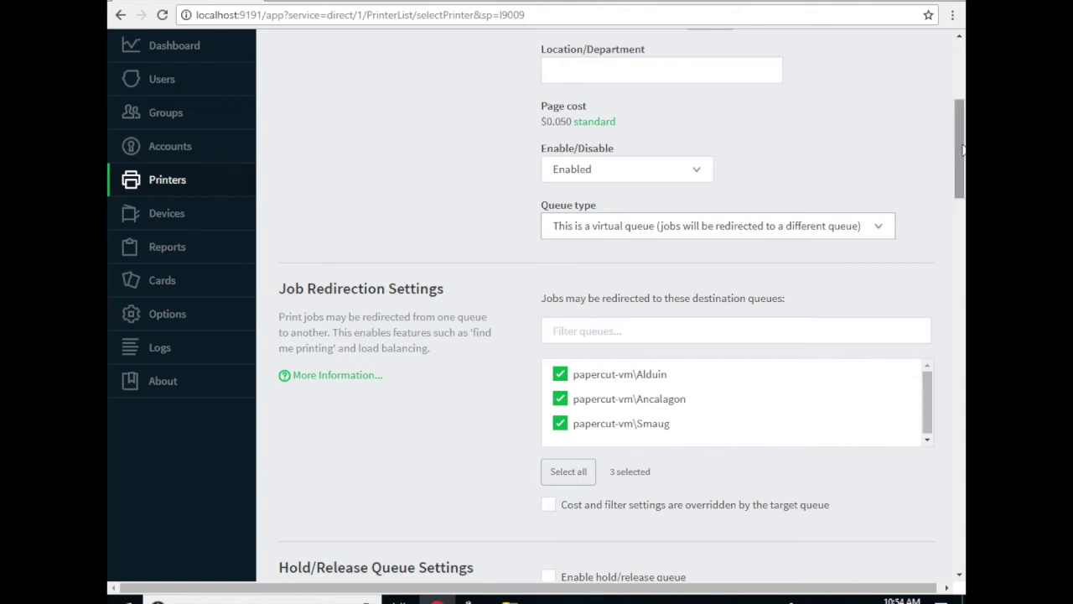
drag(964, 150, 964, 160)
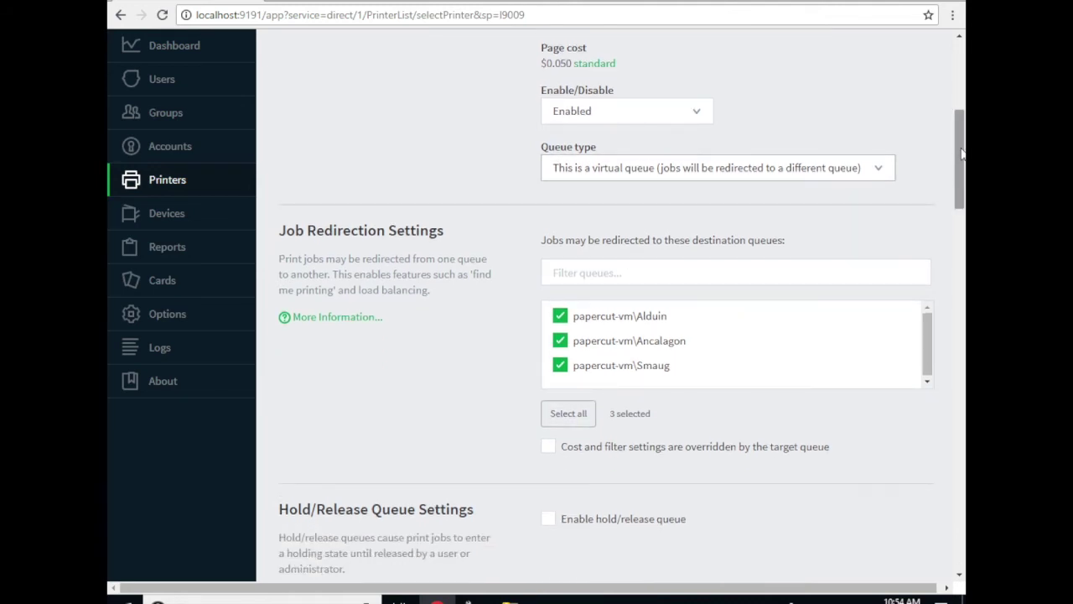
drag(962, 155, 961, 199)
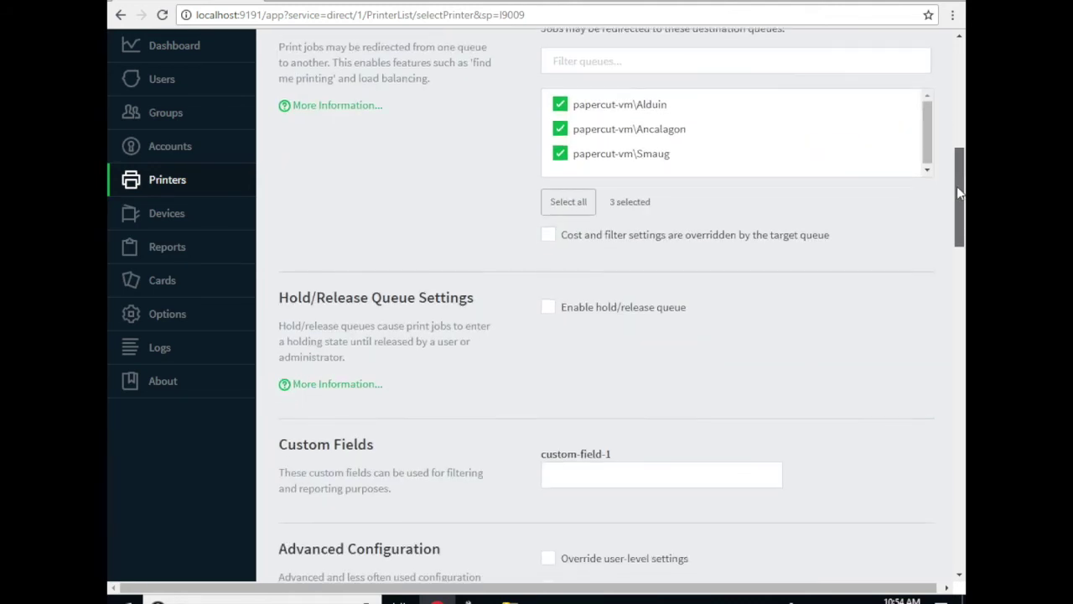
Enable the hold/release queue with User release mode and save FindMePrinter's settings.
click(550, 309)
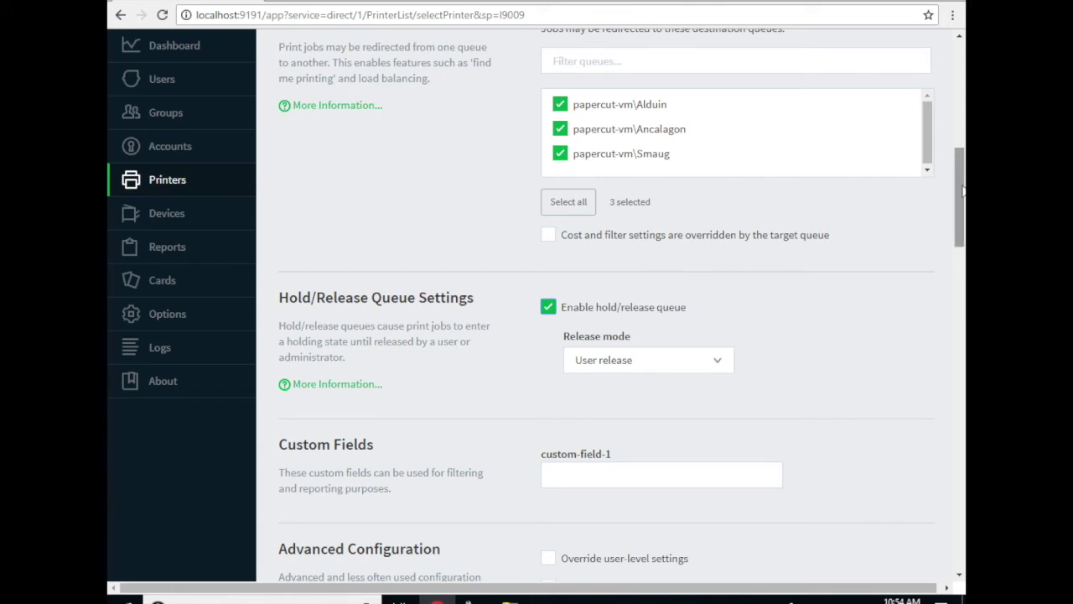
drag(956, 207, 953, 222)
scroll(917, 395, down, 15)
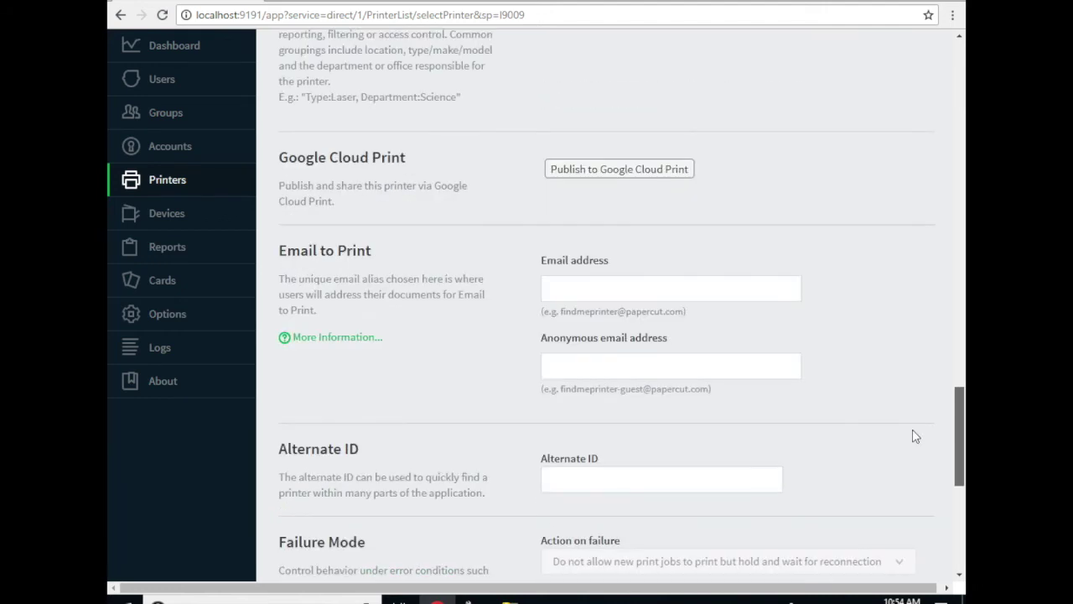
click(855, 365)
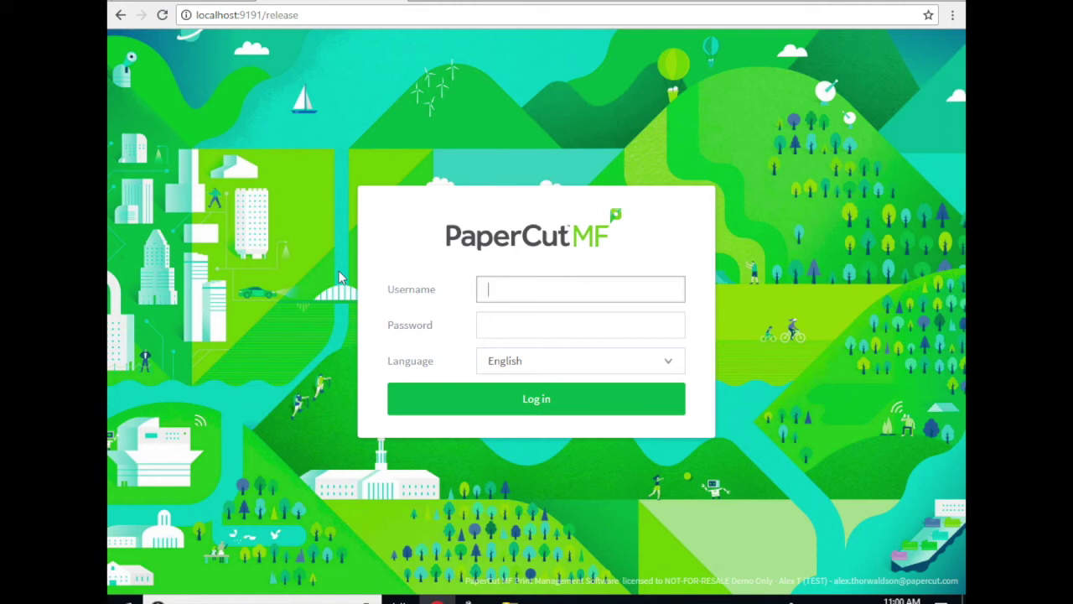
Log in to the release station with the user's name and password.
key(Tab)
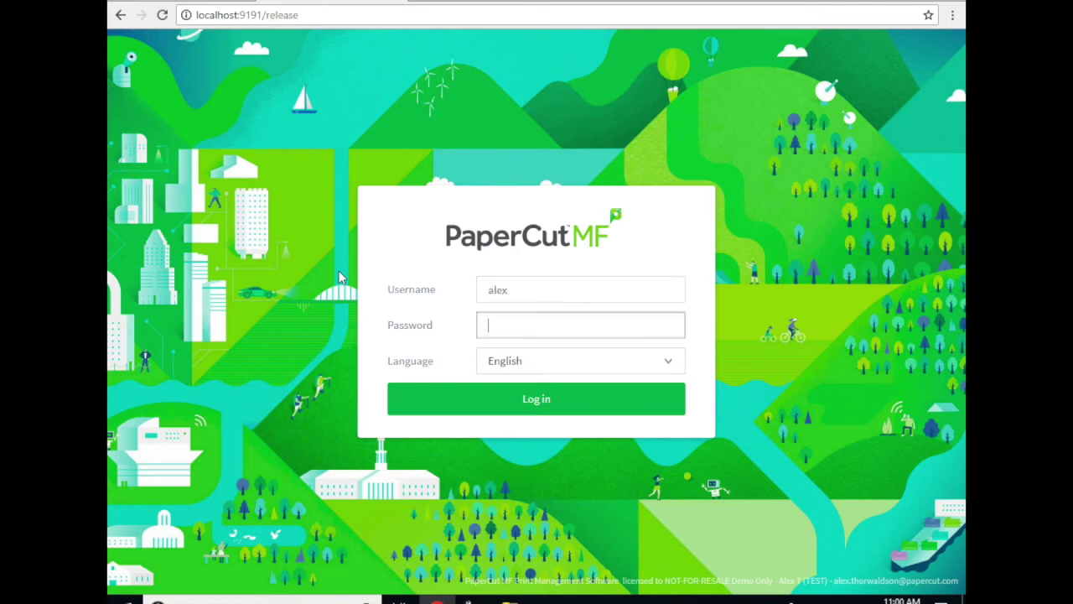
click(425, 392)
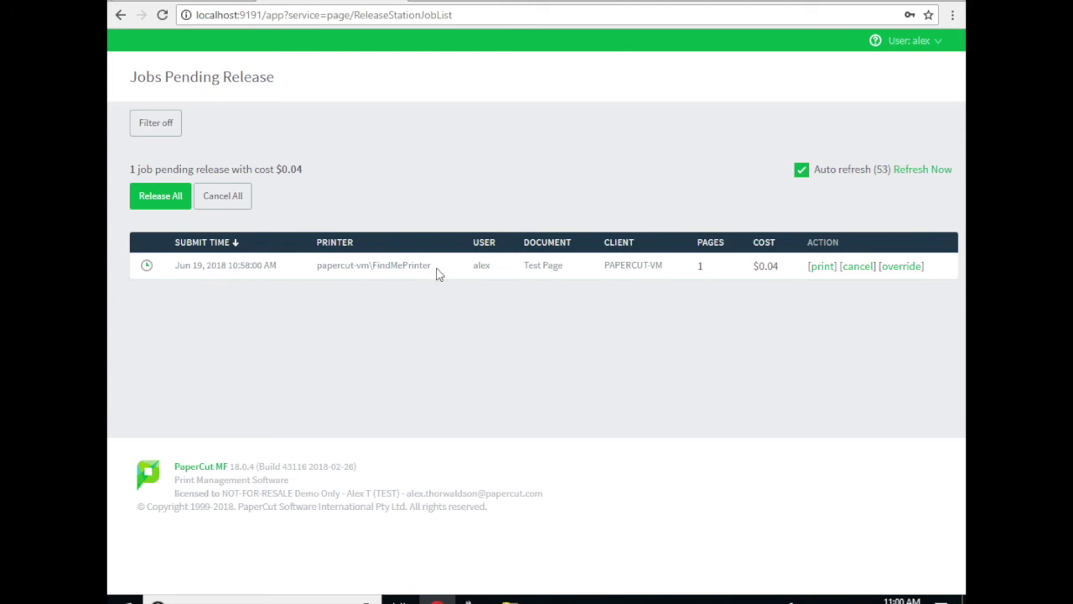
Release the pending Test Page job from FindMePrinter to papercut-vm\Alduin.
drag(435, 274, 370, 285)
click(453, 358)
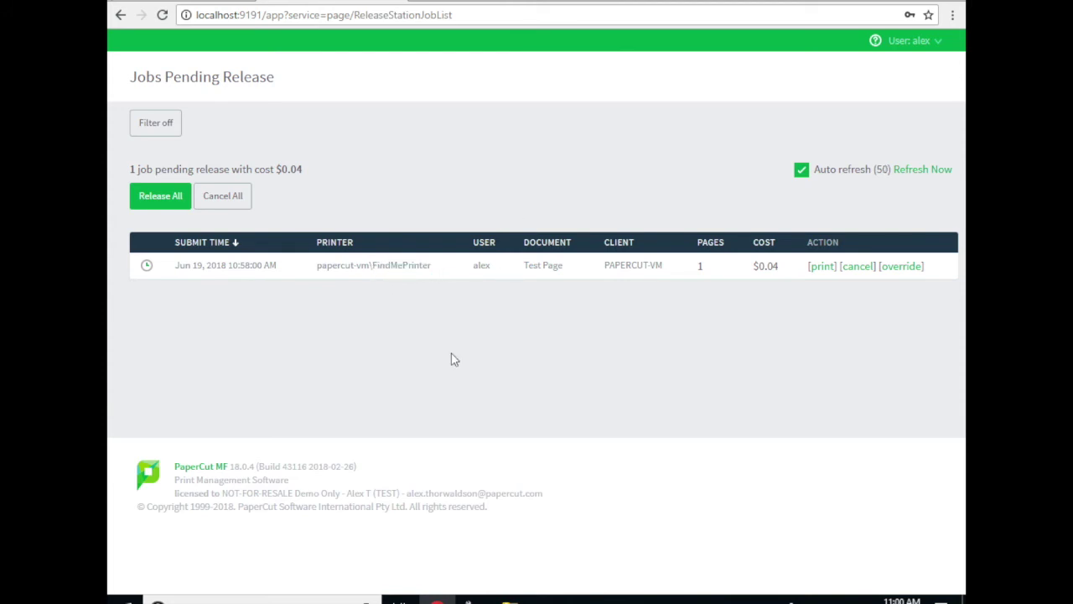
click(821, 268)
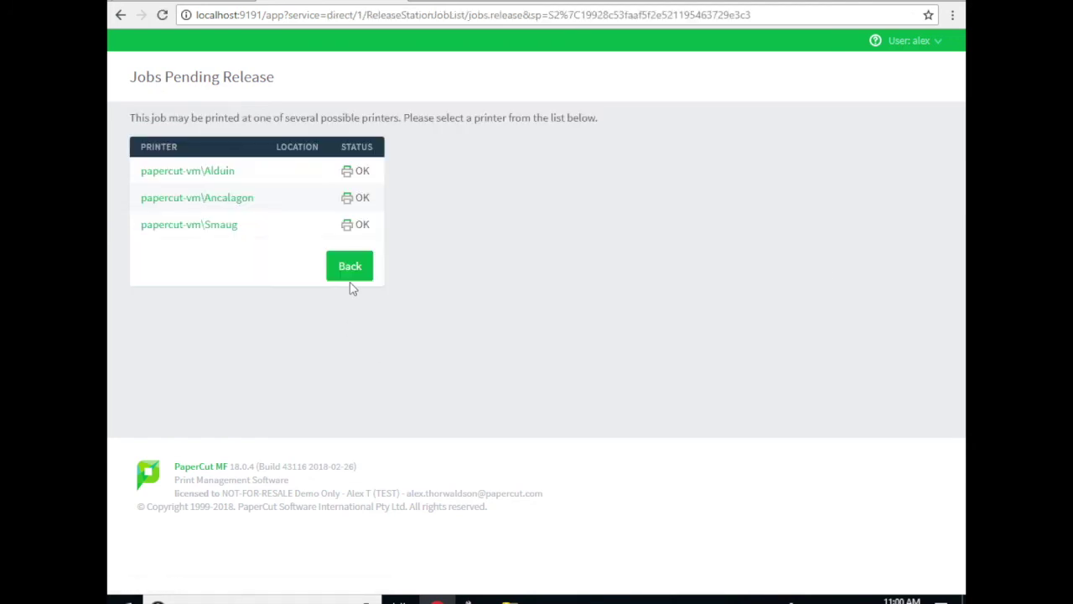
click(190, 173)
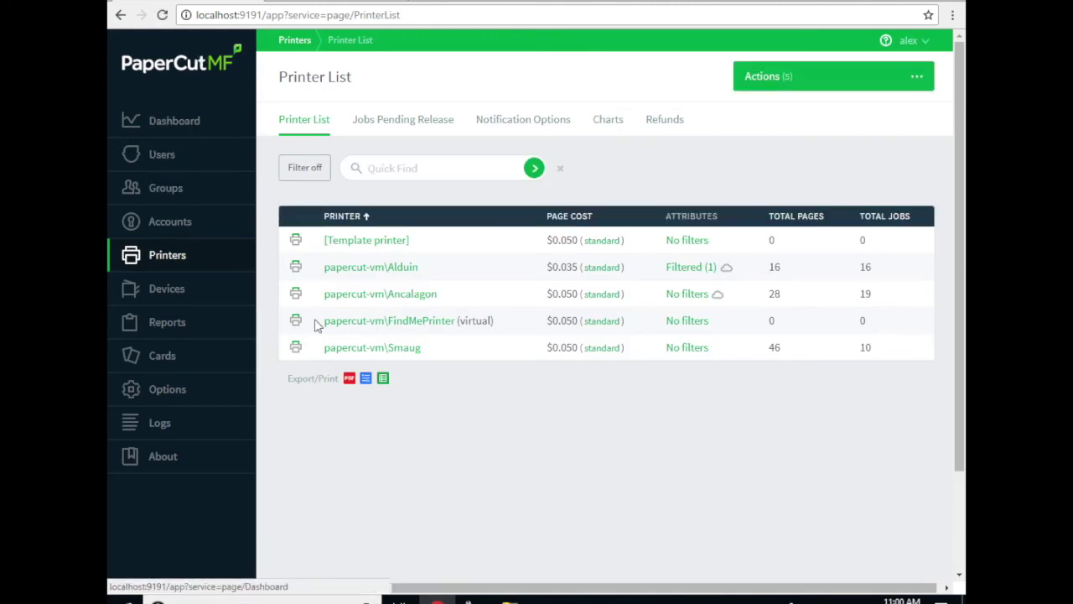
Open papercut-vm\Alduin's printer details and view its Job Log.
click(383, 273)
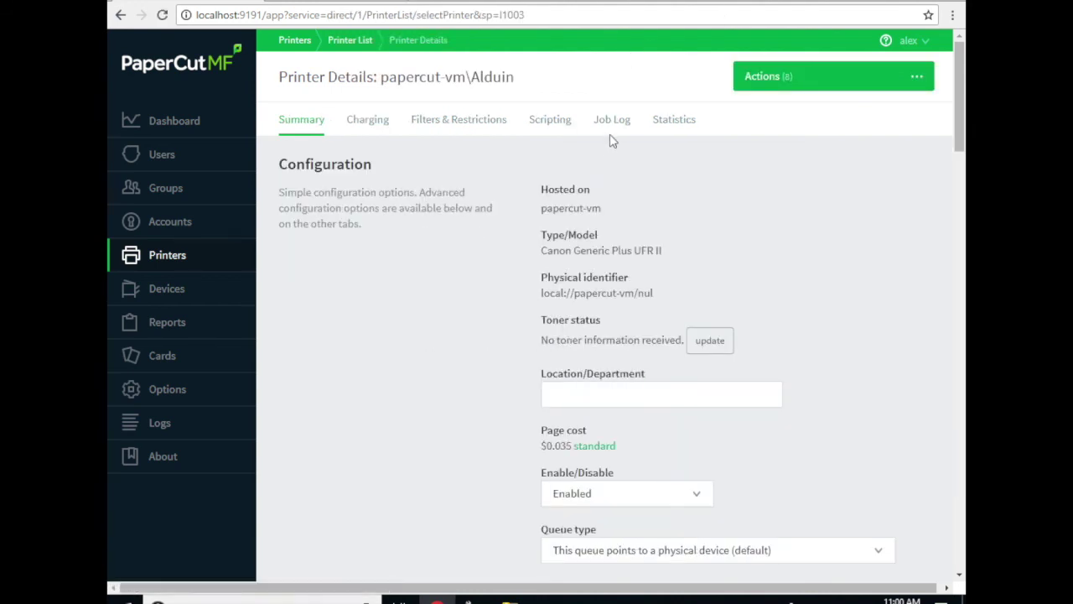
click(617, 127)
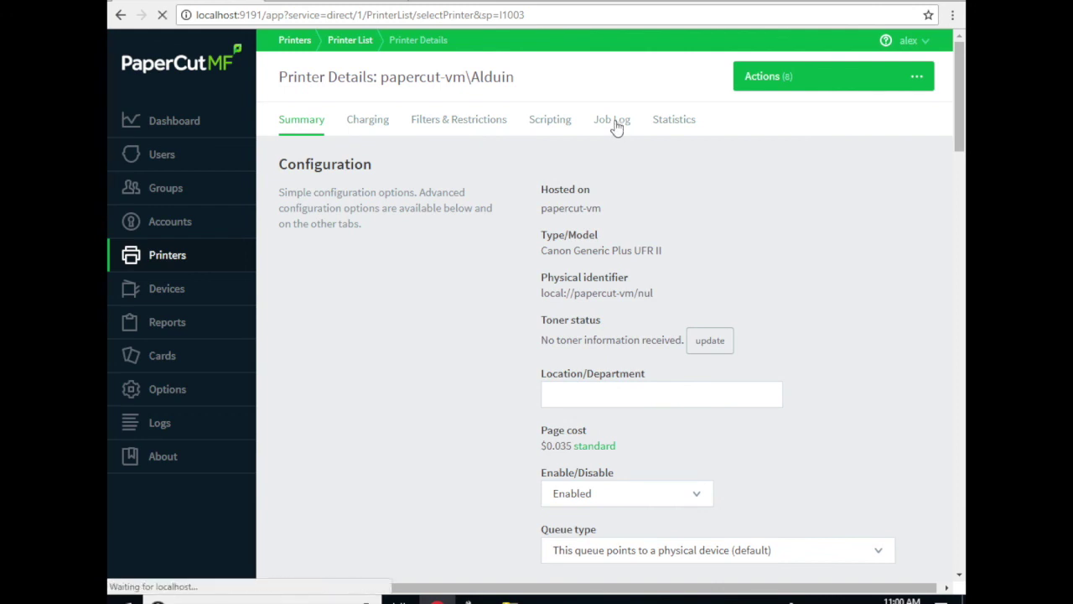